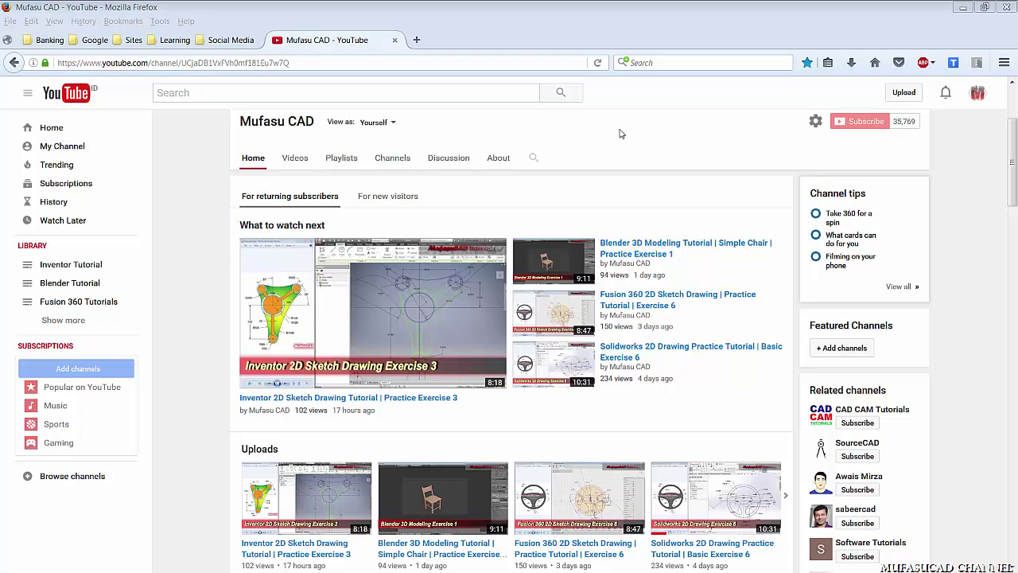
Open a new Firefox tab beside the Mufasu CAD YouTube page
{"action": "left_click", "coordinate": [416, 40]}
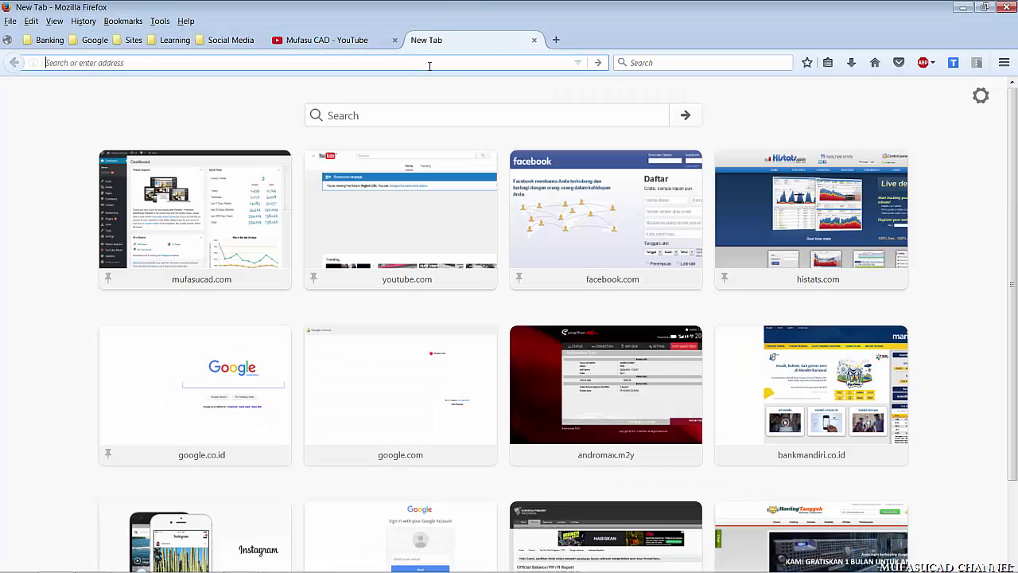
Go to apps.autodesk.com, search the store for 'coins' and open the COINS Translate app
{"action": "type", "text": "apps."}
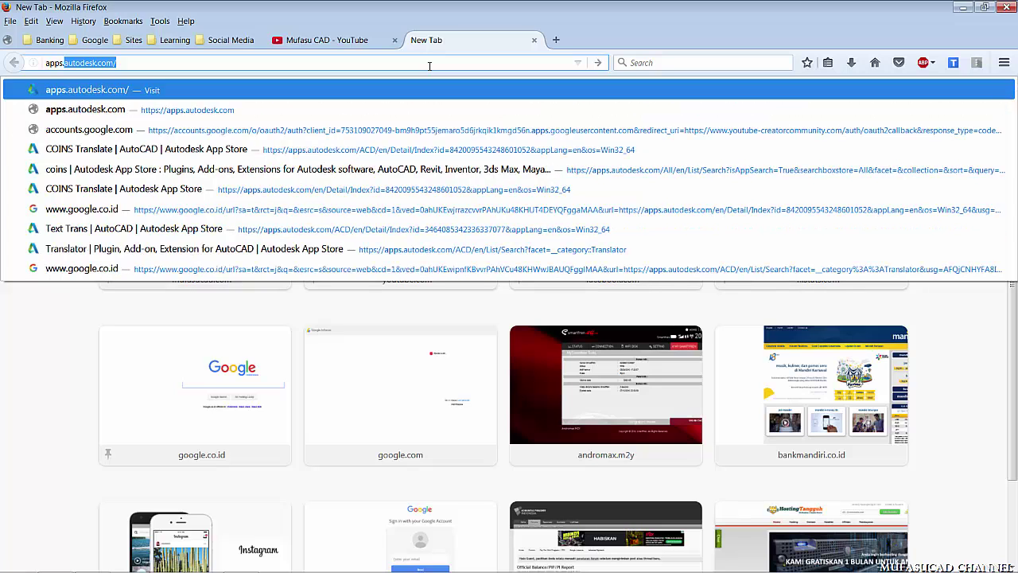
{"action": "key", "text": "Return"}
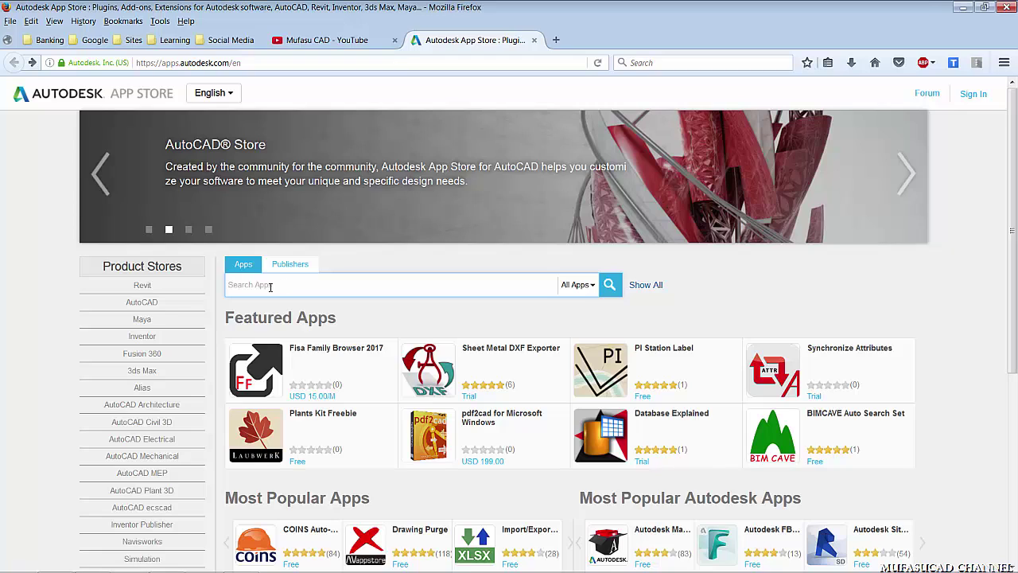
{"action": "left_click", "coordinate": [370, 290]}
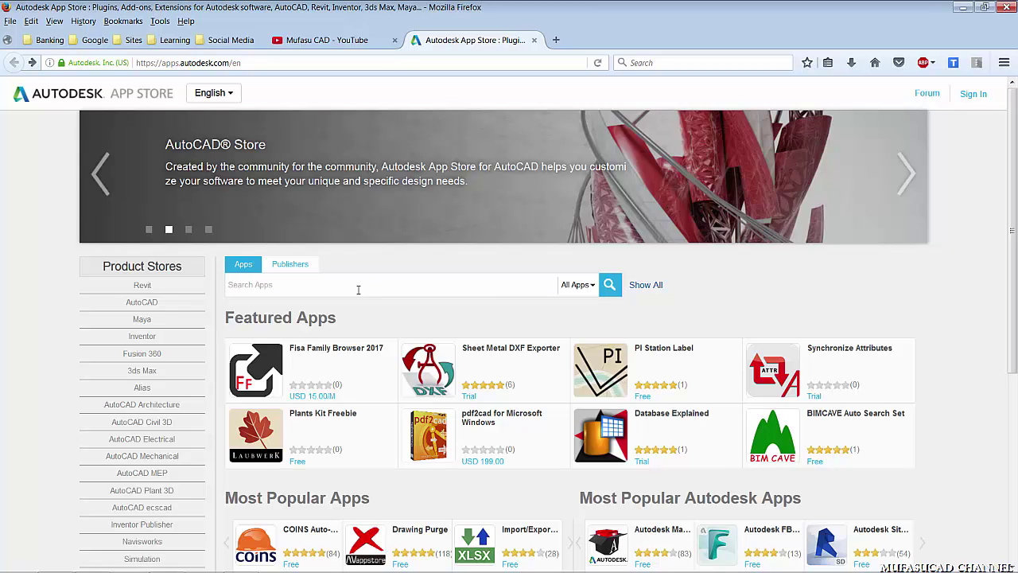
{"action": "type", "text": "coins"}
{"action": "left_click", "coordinate": [610, 286]}
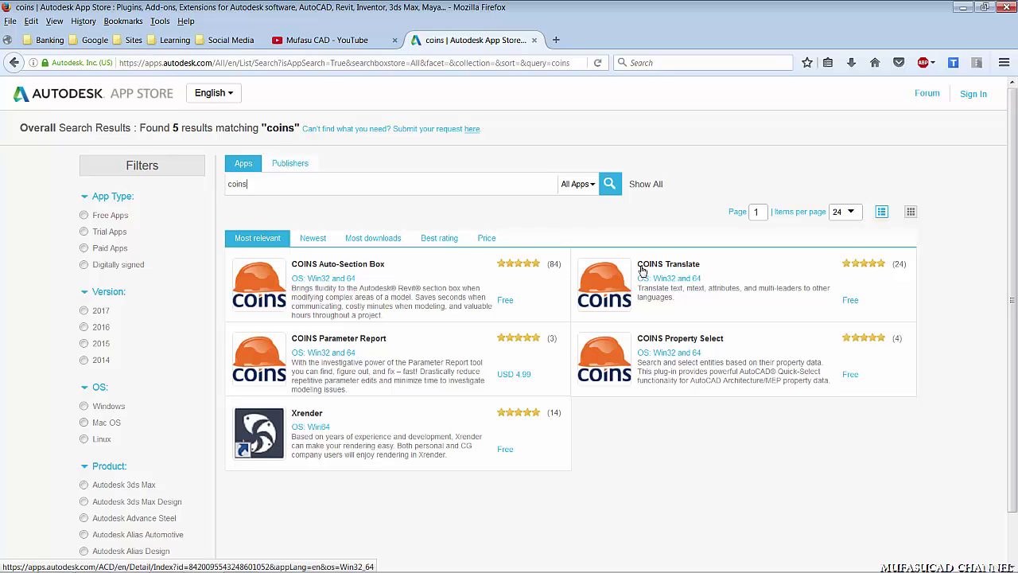
{"action": "left_click", "coordinate": [682, 269]}
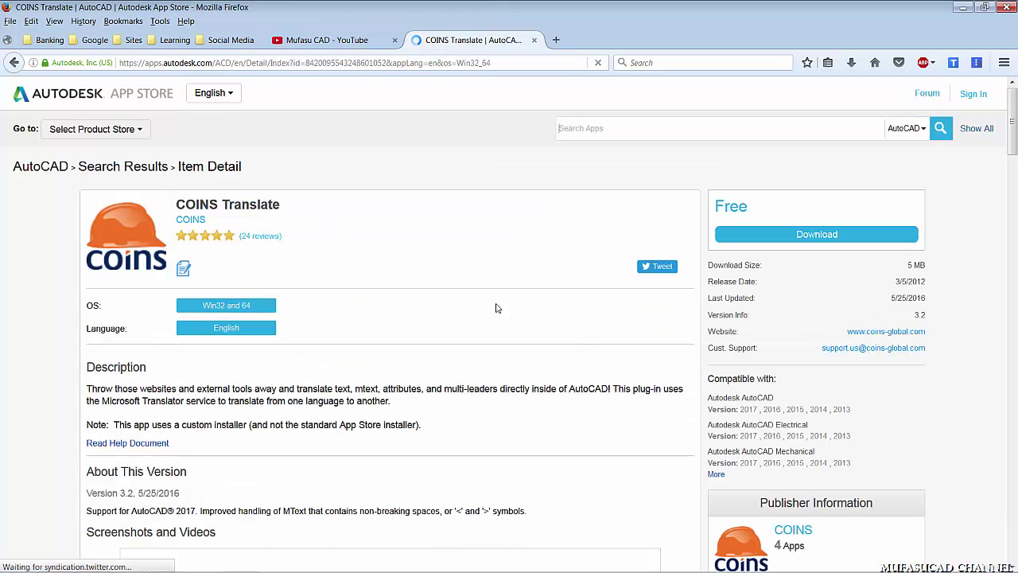
Sign in to the Autodesk account and save the COINS_Translate.exe installer
{"action": "left_click", "coordinate": [825, 234]}
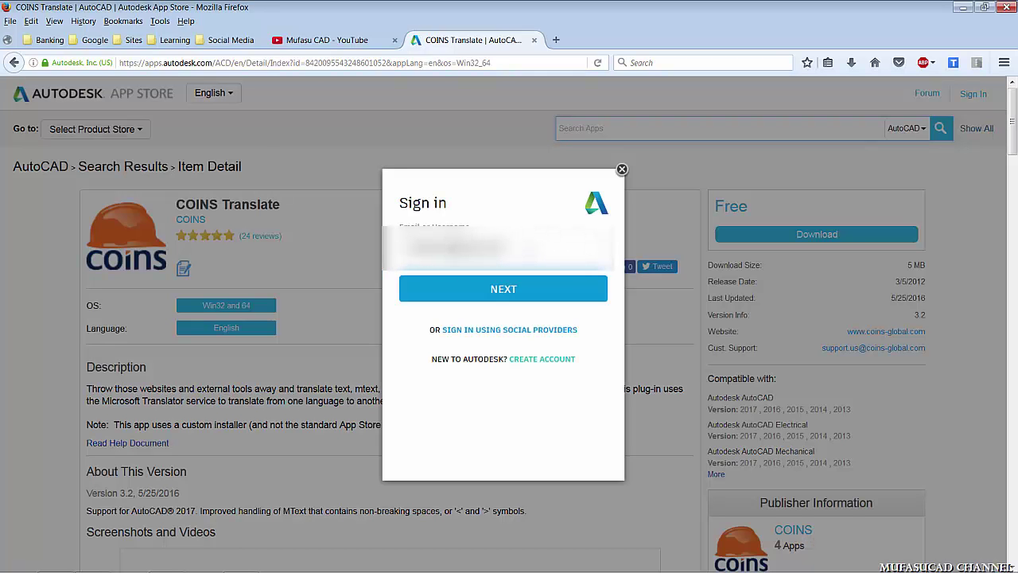
{"action": "left_click", "coordinate": [497, 290]}
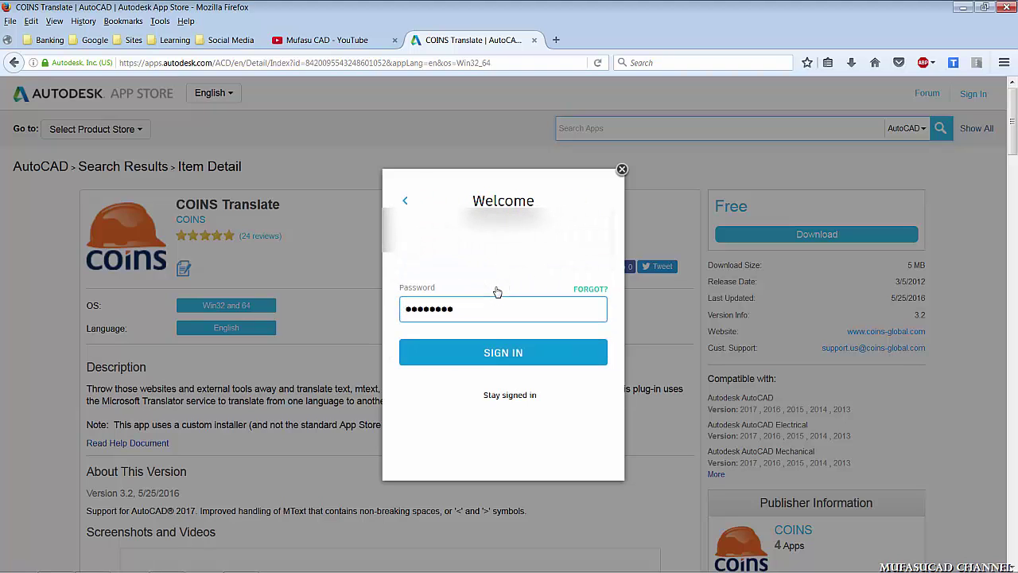
{"action": "left_click", "coordinate": [504, 354]}
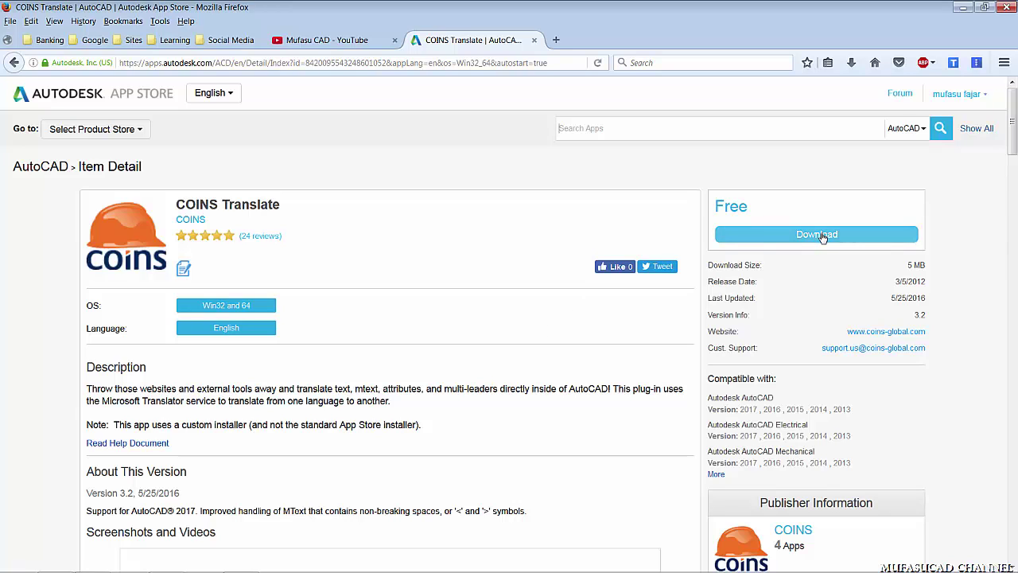
{"action": "left_click", "coordinate": [823, 236]}
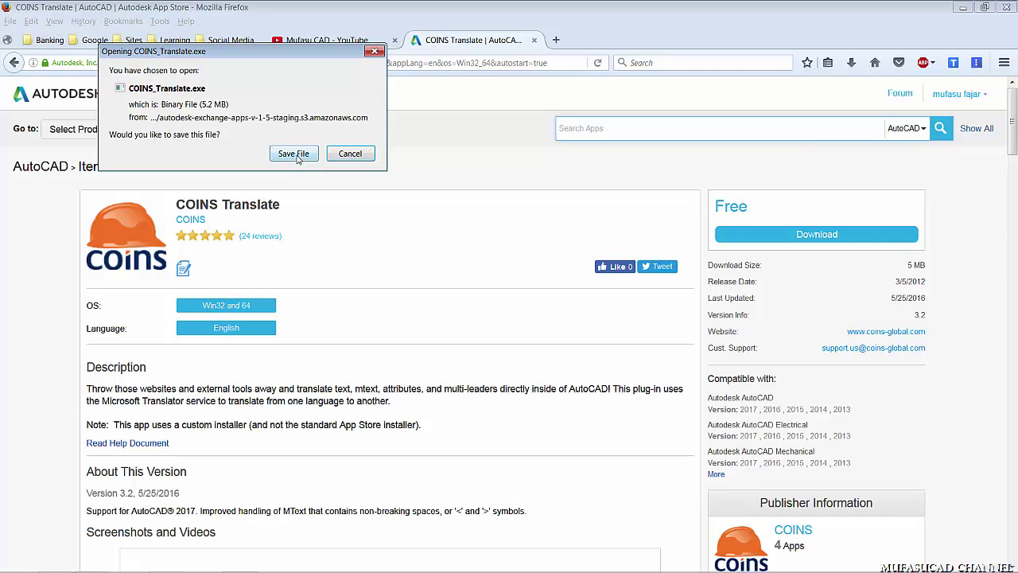
{"action": "left_click", "coordinate": [296, 158]}
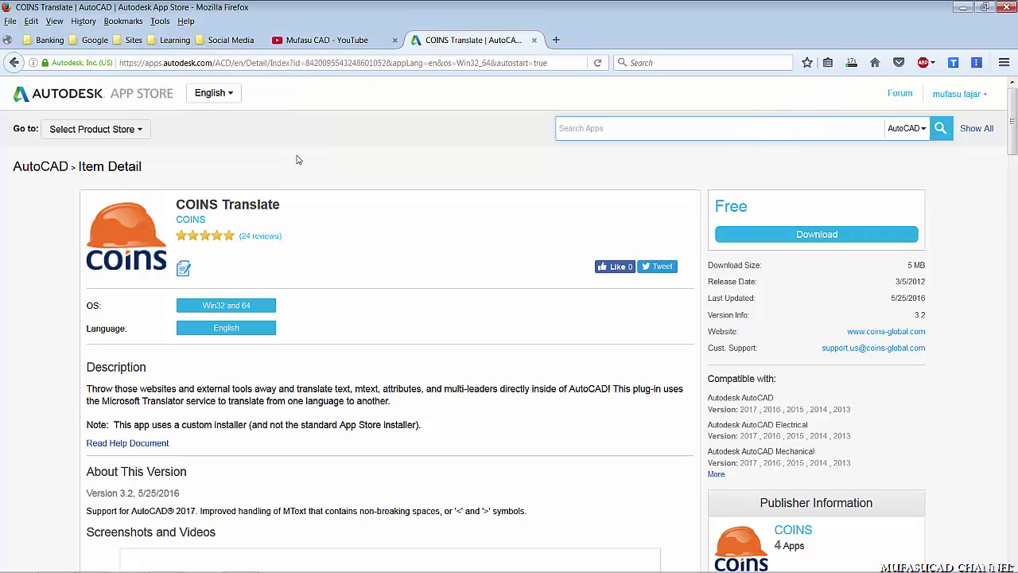
Run the downloaded COINS_Translate.exe and install it for AutoCAD 2016-2017
{"action": "left_click", "coordinate": [851, 62]}
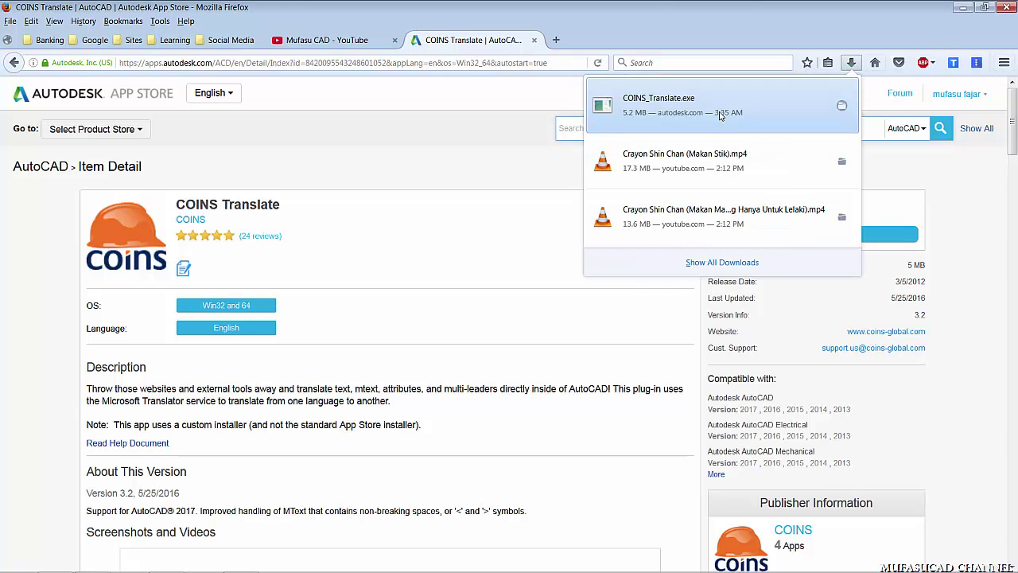
{"action": "left_click", "coordinate": [679, 104]}
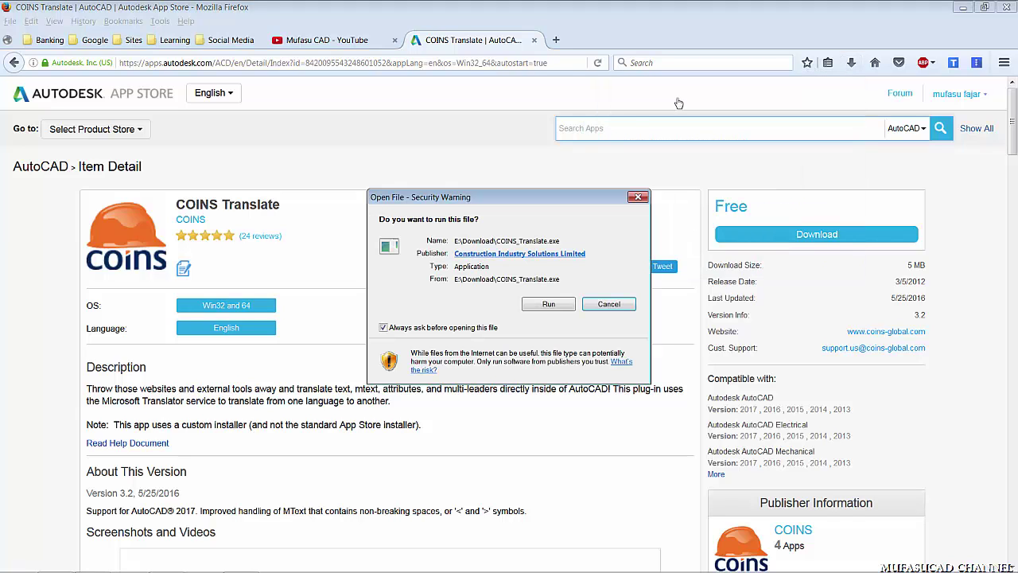
{"action": "left_click", "coordinate": [543, 299]}
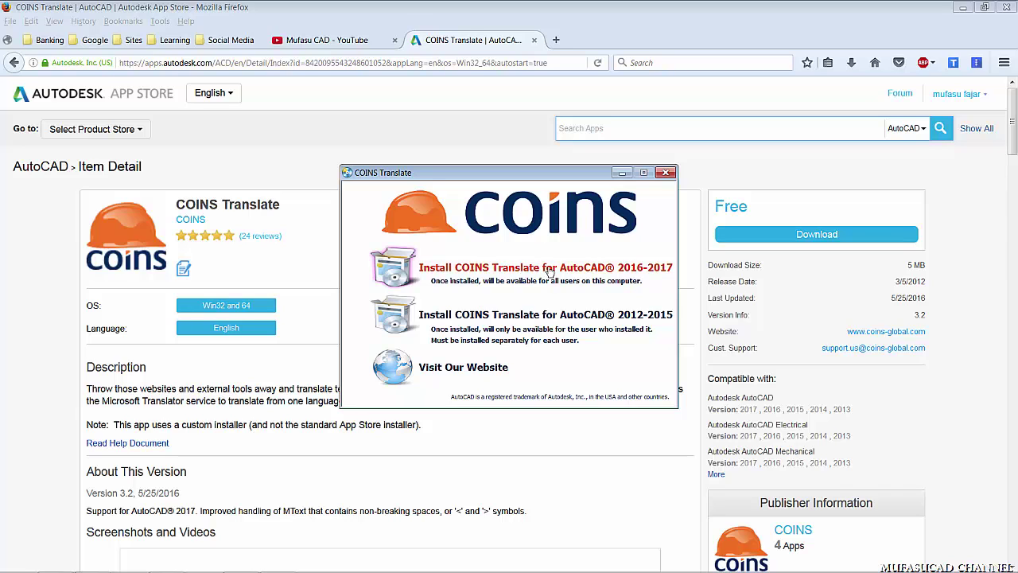
{"action": "left_click", "coordinate": [550, 272]}
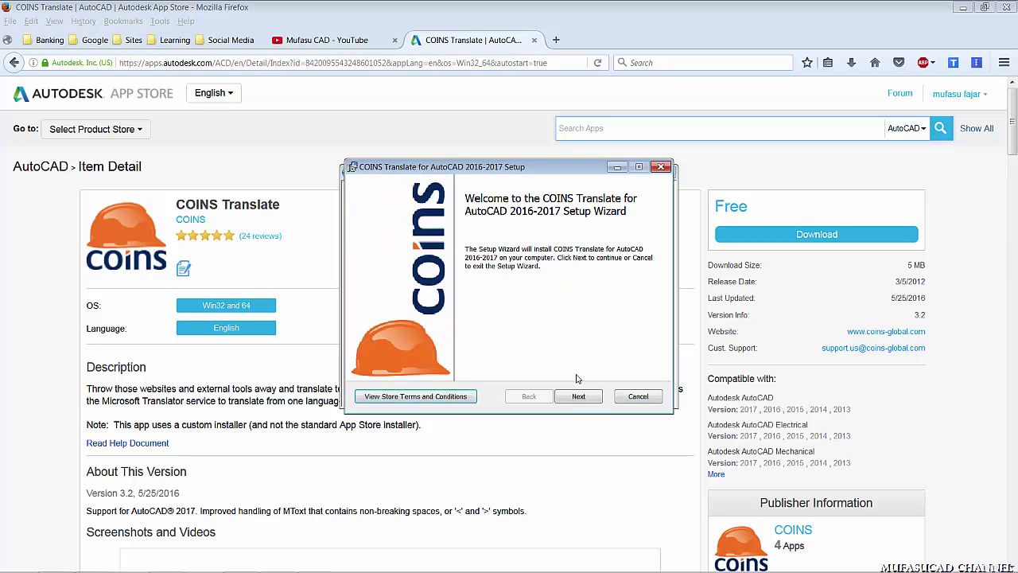
{"action": "left_click", "coordinate": [580, 396]}
{"action": "left_click", "coordinate": [581, 402]}
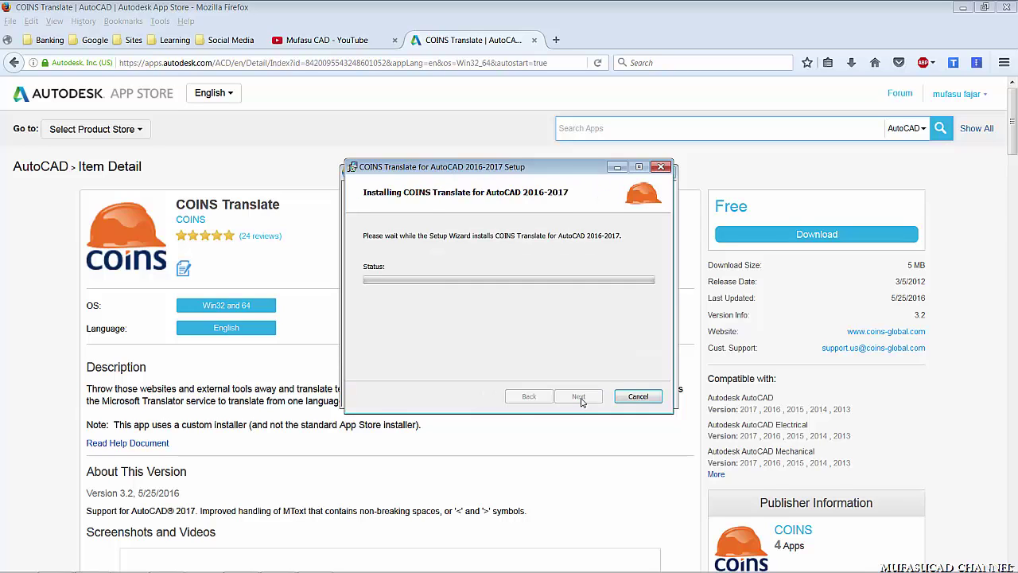
{"action": "left_click", "coordinate": [586, 400]}
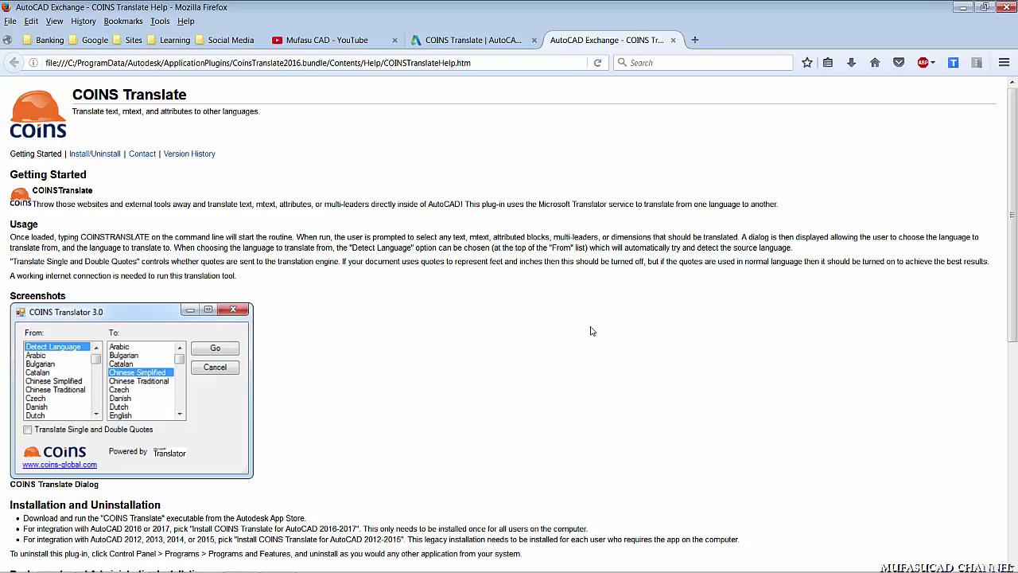
Minimise Firefox and launch AutoCAD 2017 from its desktop shortcut
{"action": "left_click", "coordinate": [962, 7]}
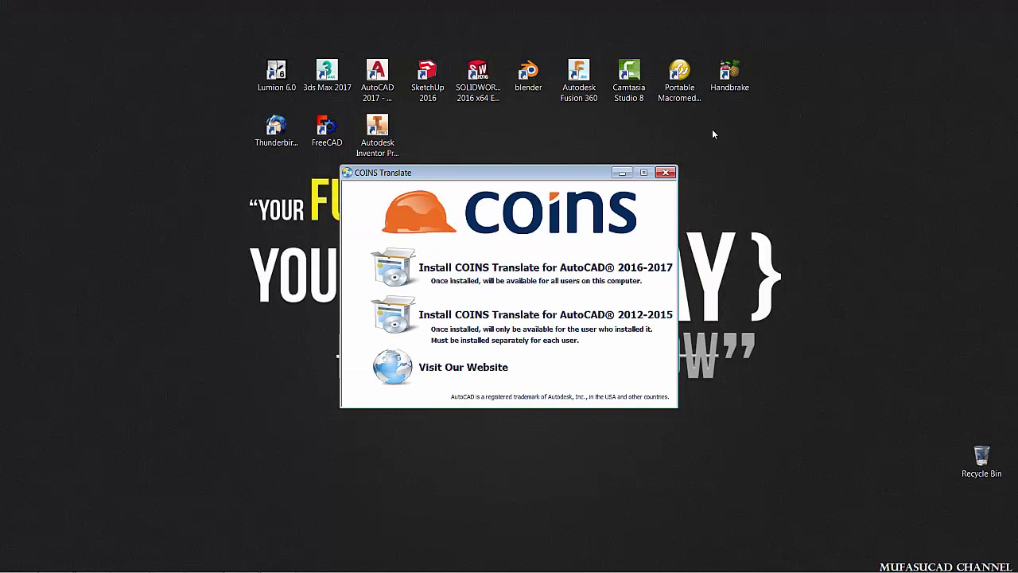
{"action": "left_click", "coordinate": [390, 86]}
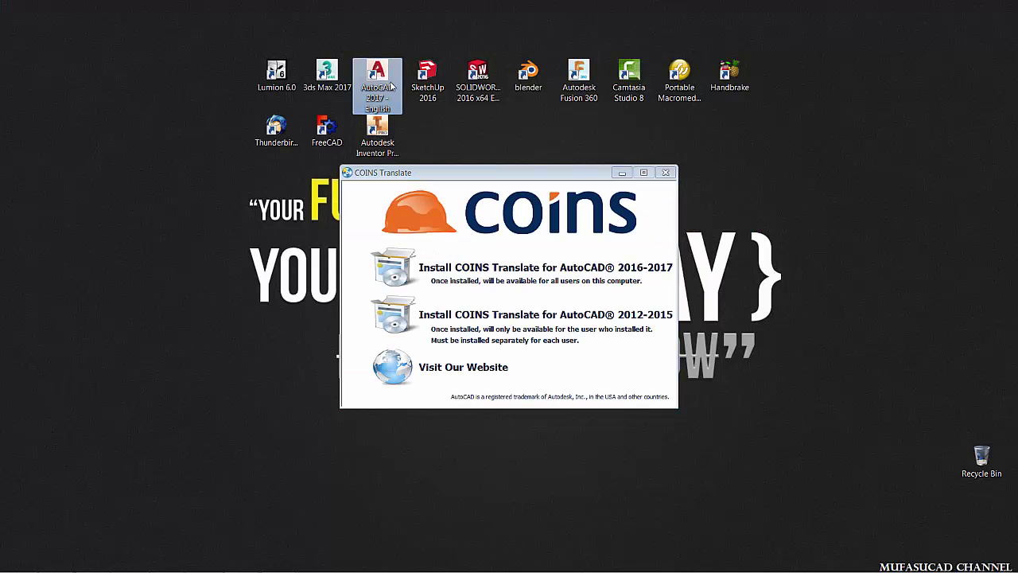
{"action": "double_click", "coordinate": [390, 85]}
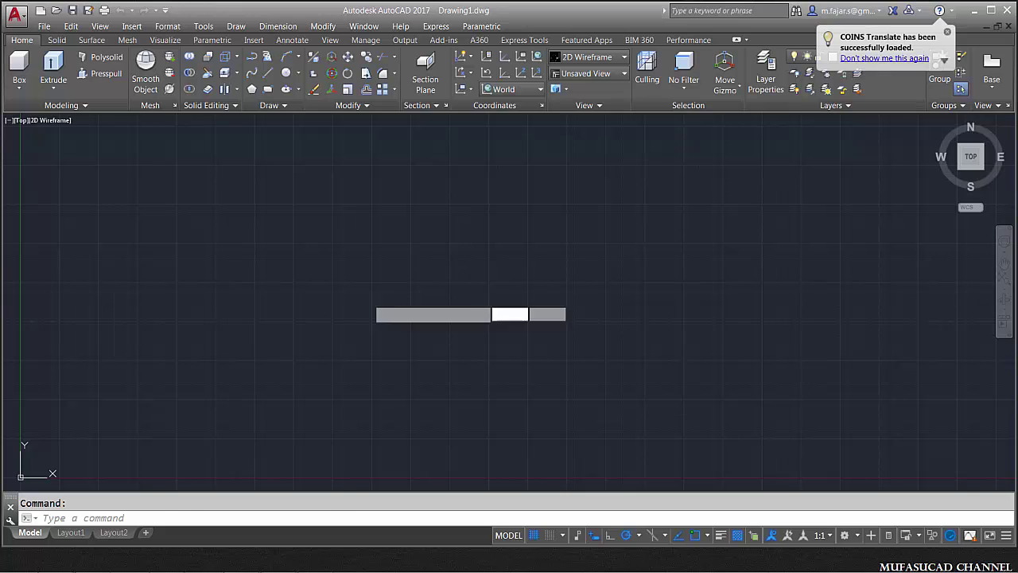
{"action": "left_click", "coordinate": [371, 298]}
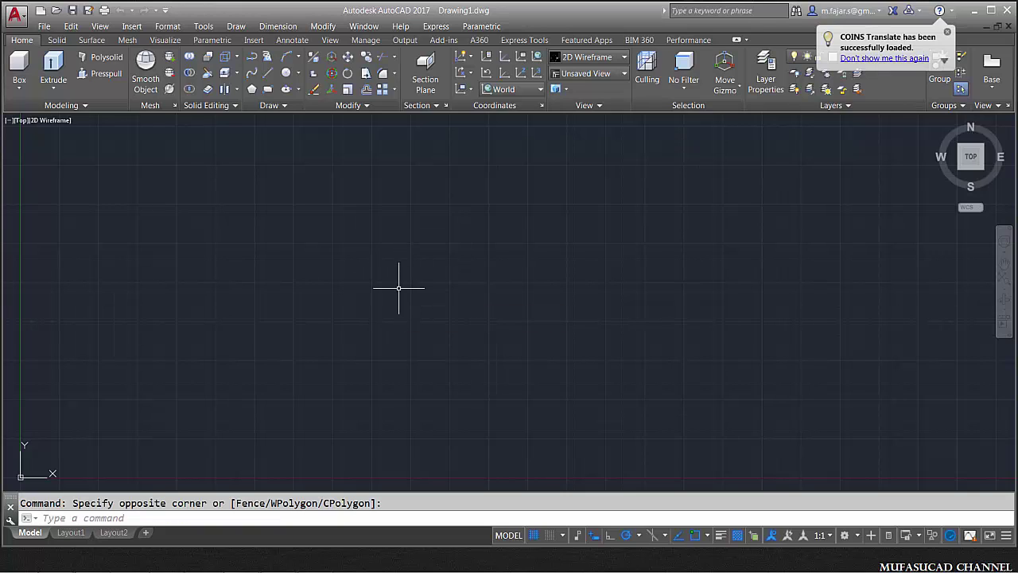
Place single-line text 'Learn 2D and 3D Drawing with MufasuCAD' (height 0.2, rotation 0) and frame it in view
{"action": "type", "text": "te"}
{"action": "key", "text": "Return"}
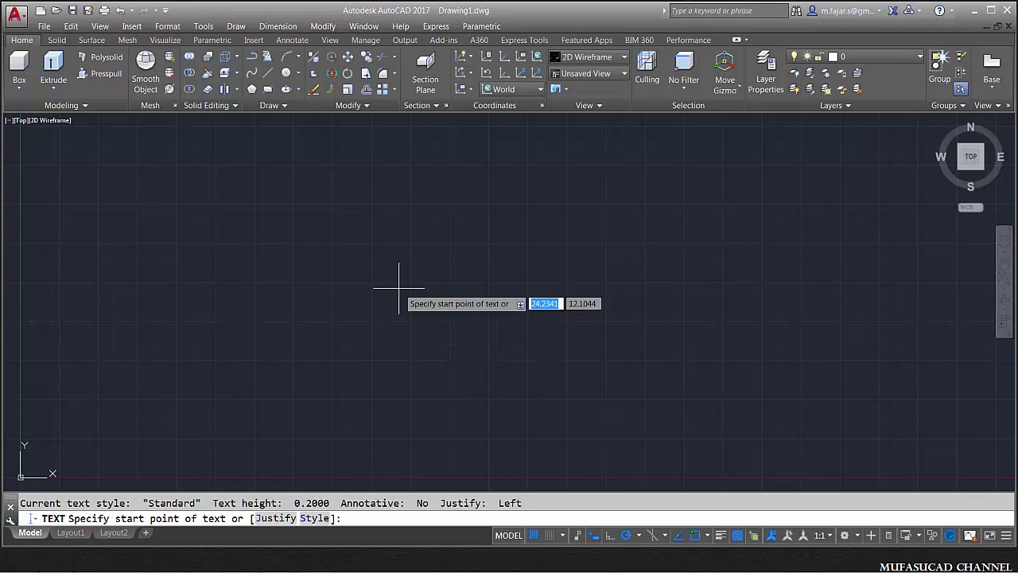
{"action": "left_click", "coordinate": [398, 288]}
{"action": "key", "text": "Return"}
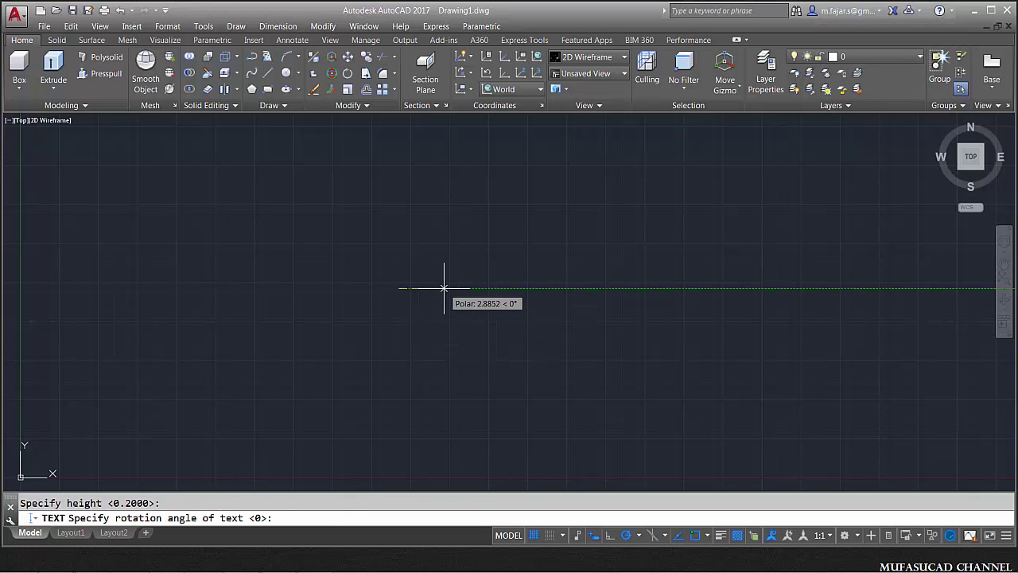
{"action": "key", "text": "Return"}
{"action": "type", "text": "Le"}
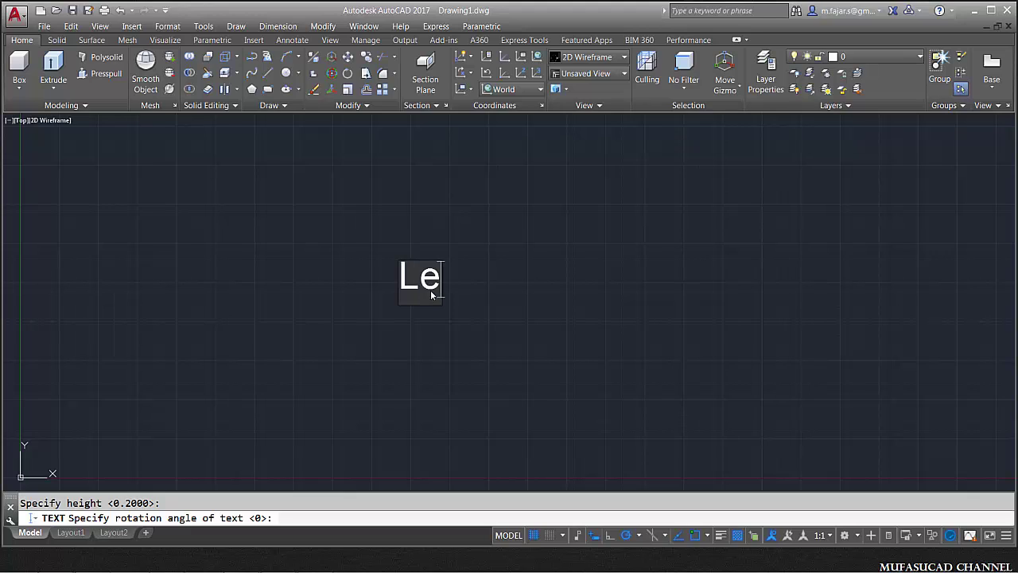
{"action": "type", "text": "arn "}
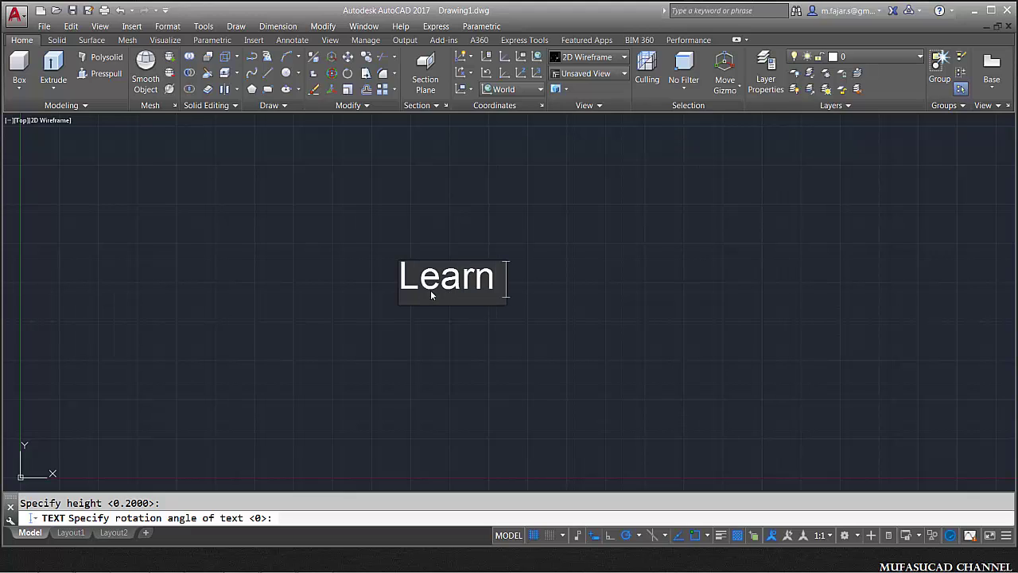
{"action": "type", "text": "2D a"}
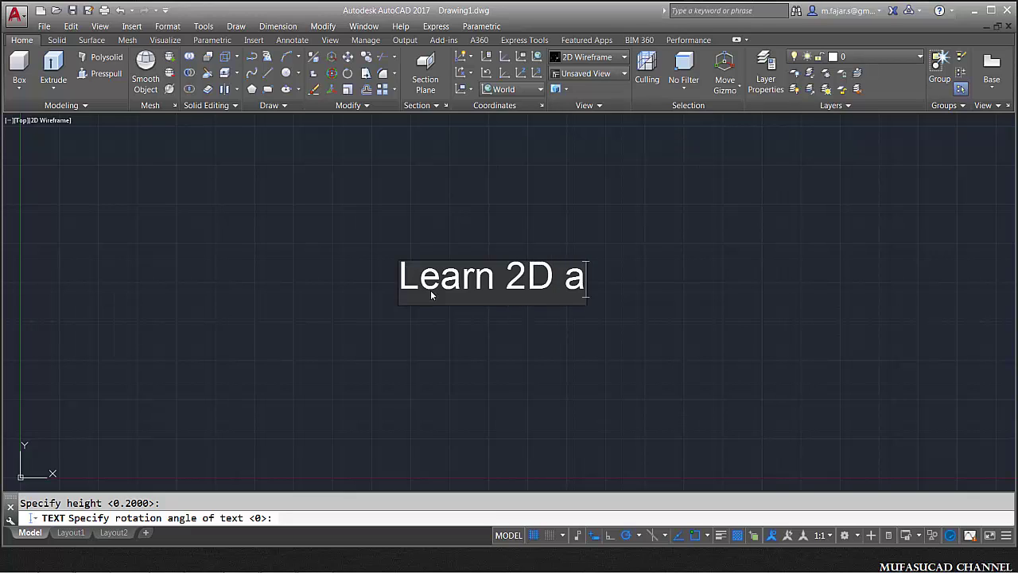
{"action": "type", "text": "nd 3D "}
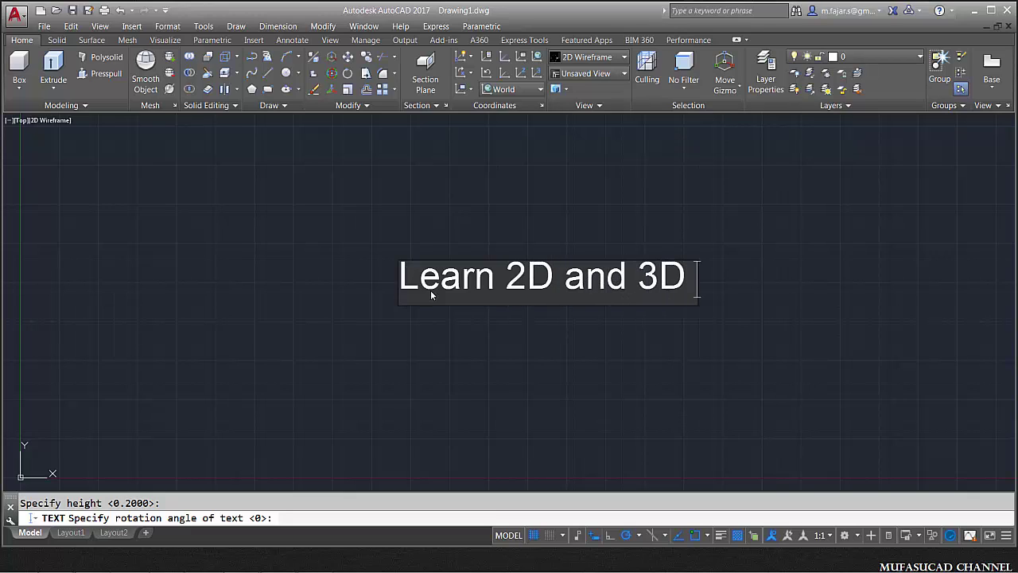
{"action": "type", "text": "Drawing"}
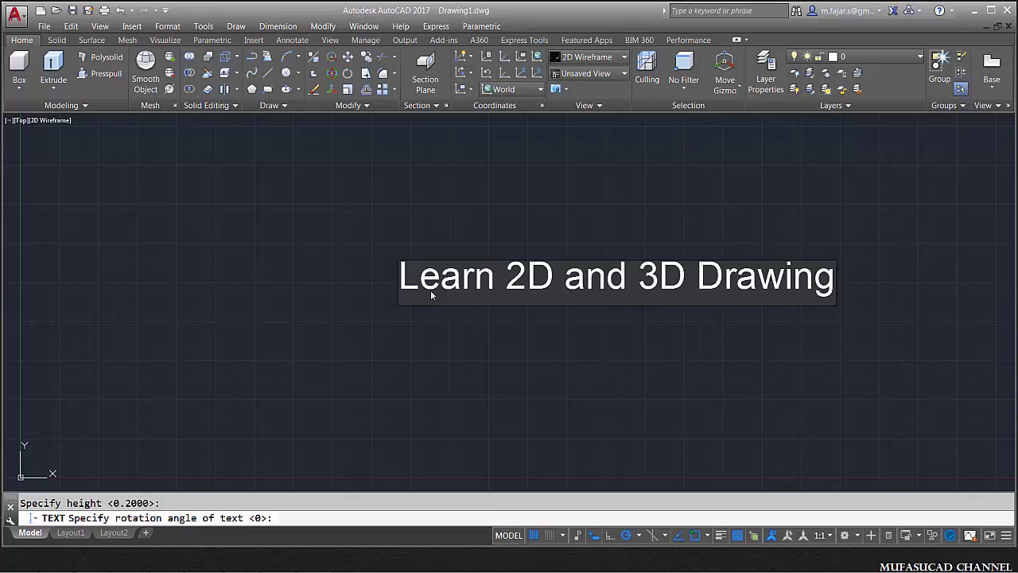
{"action": "type", "text": " with "}
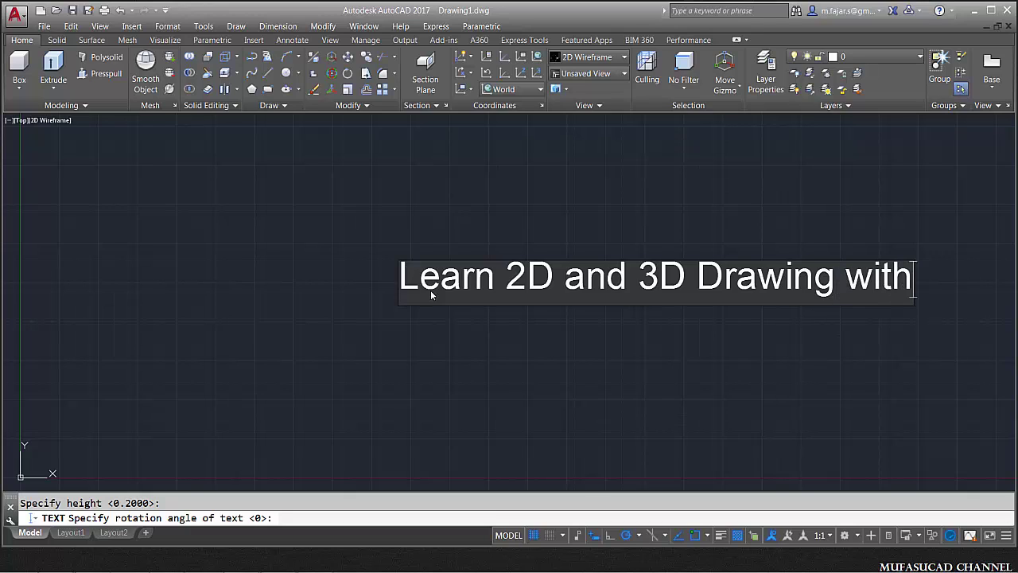
{"action": "type", "text": "Mufasu"}
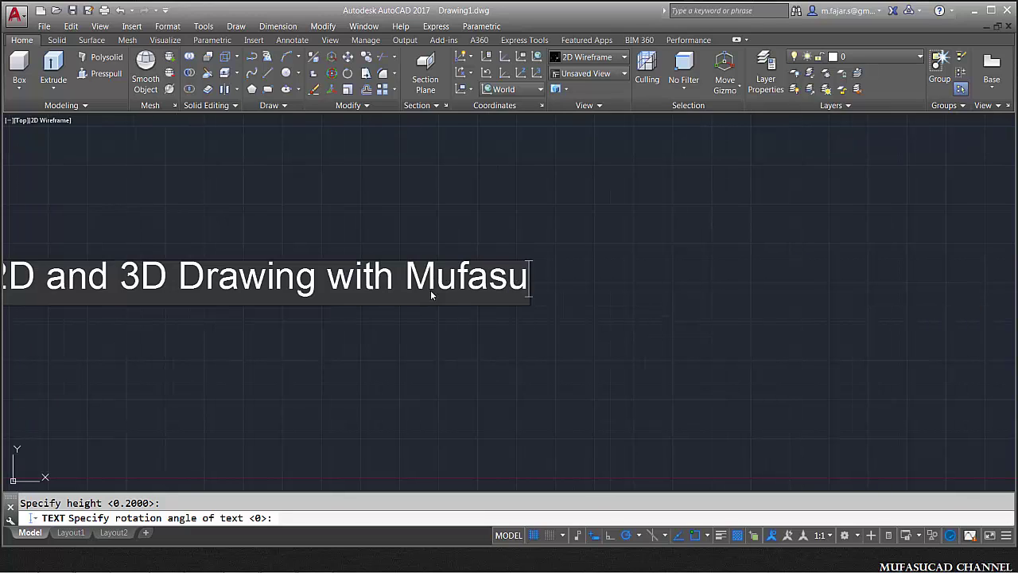
{"action": "type", "text": "CAD"}
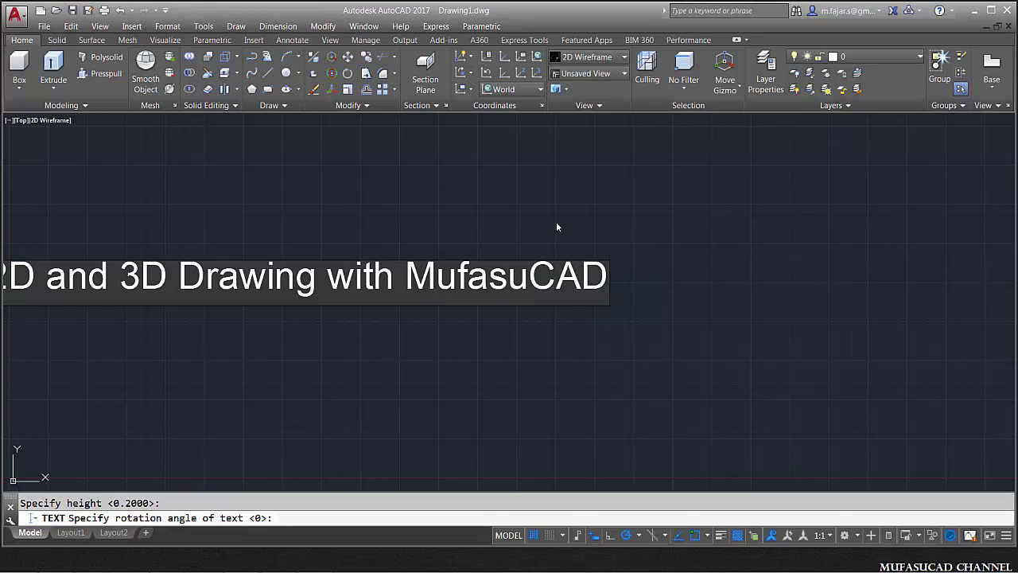
{"action": "key", "text": "Return"}
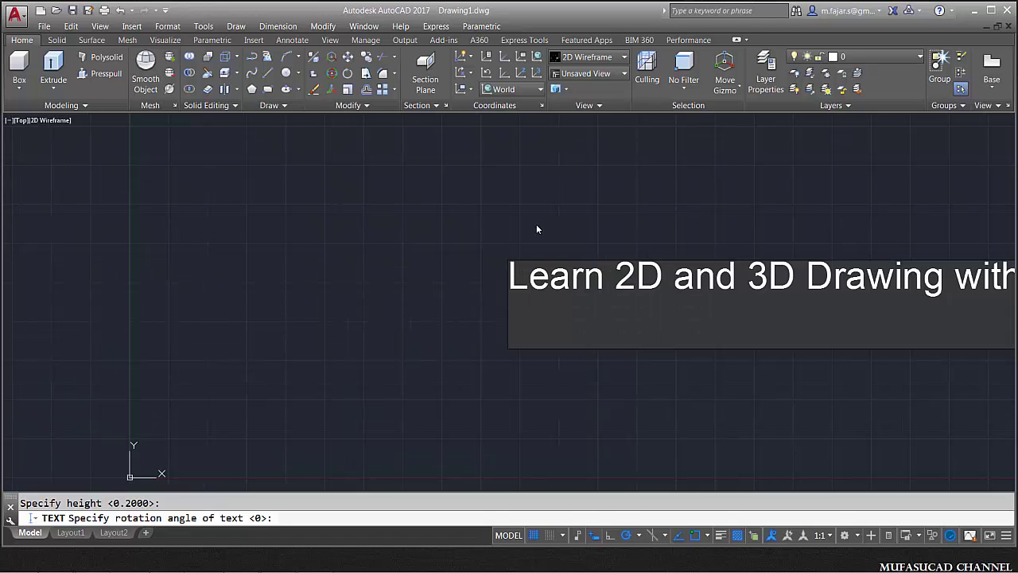
{"action": "key", "text": "Return"}
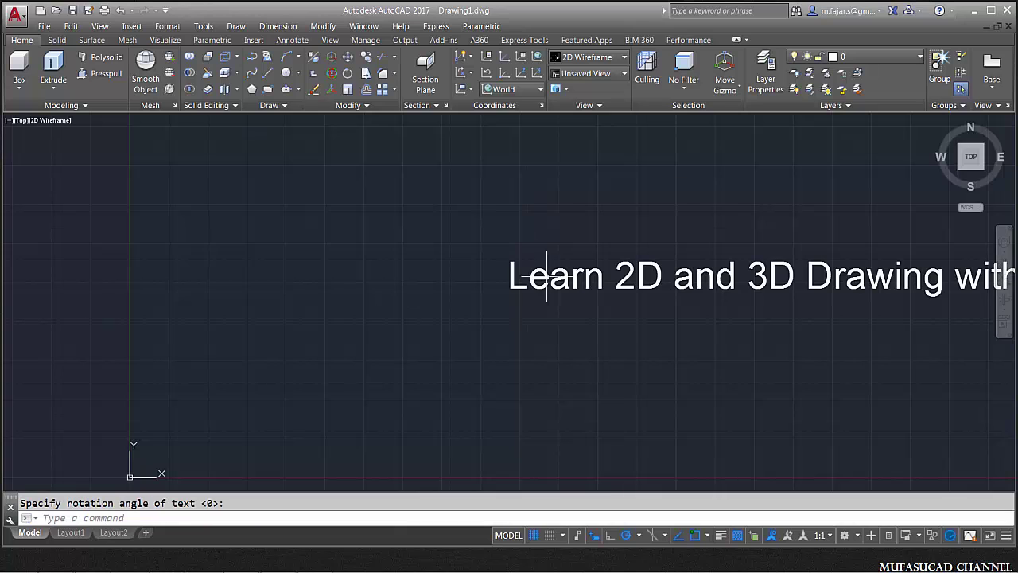
{"action": "scroll", "coordinate": [548, 276], "scroll_direction": "down", "scroll_amount": 3}
{"action": "middle_click_drag", "start_coordinate": [672, 273], "coordinate": [469, 285]}
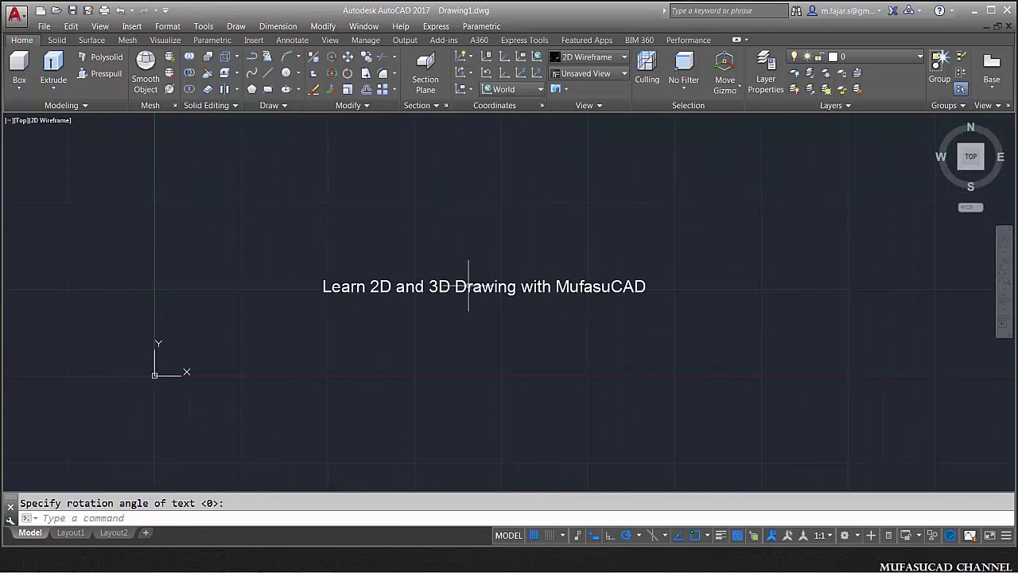
{"action": "scroll", "coordinate": [469, 285], "scroll_direction": "up", "scroll_amount": 2}
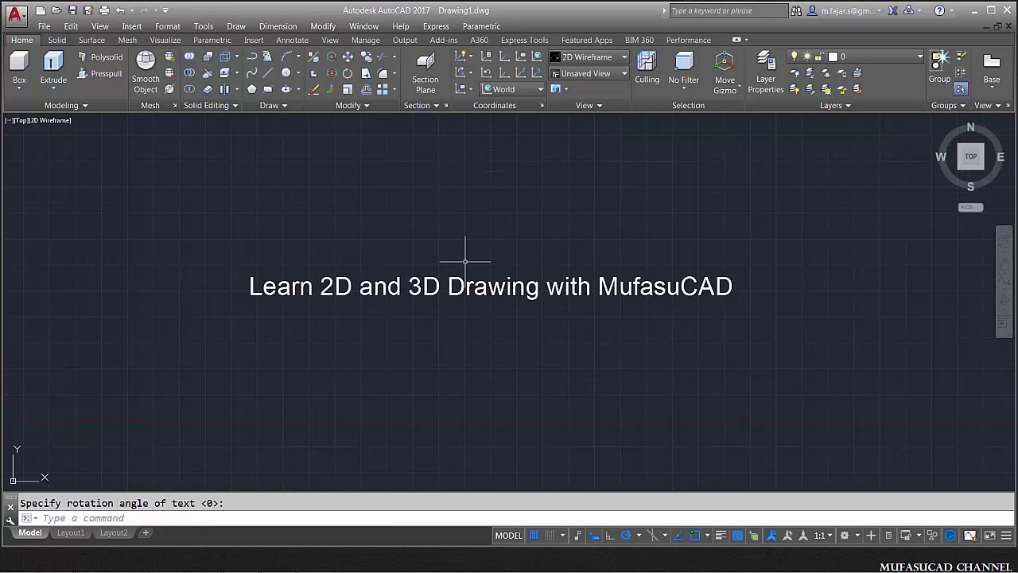
Use COINSTRANSLATE on the text line with Japanese as the target language
{"action": "type", "text": "co"}
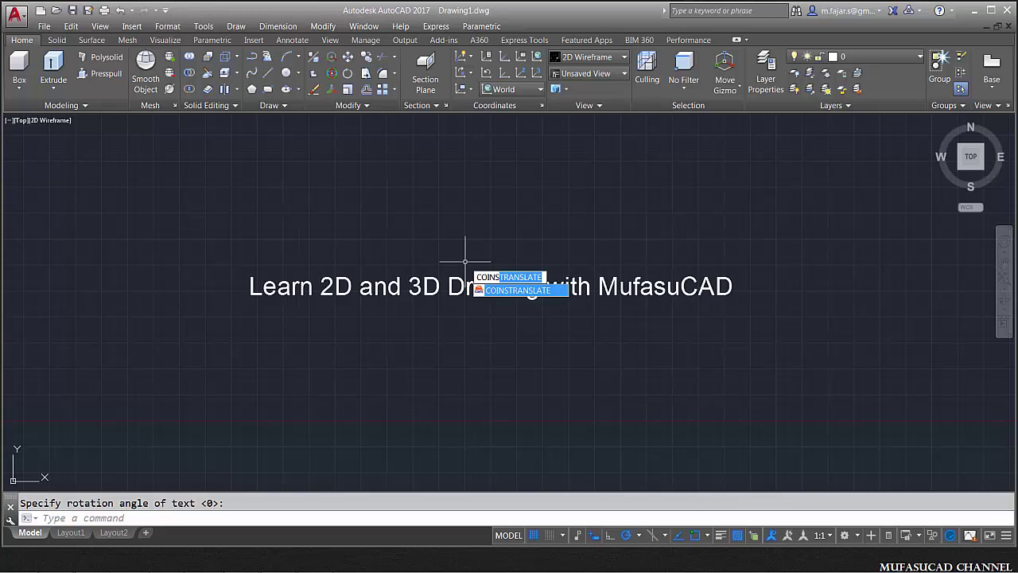
{"action": "left_click", "coordinate": [503, 292]}
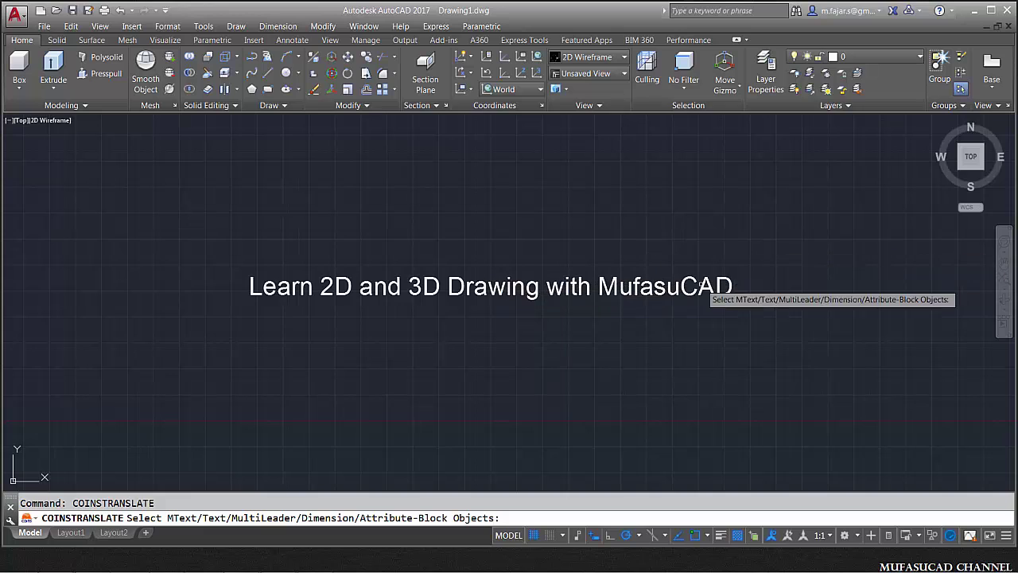
{"action": "left_click", "coordinate": [656, 293]}
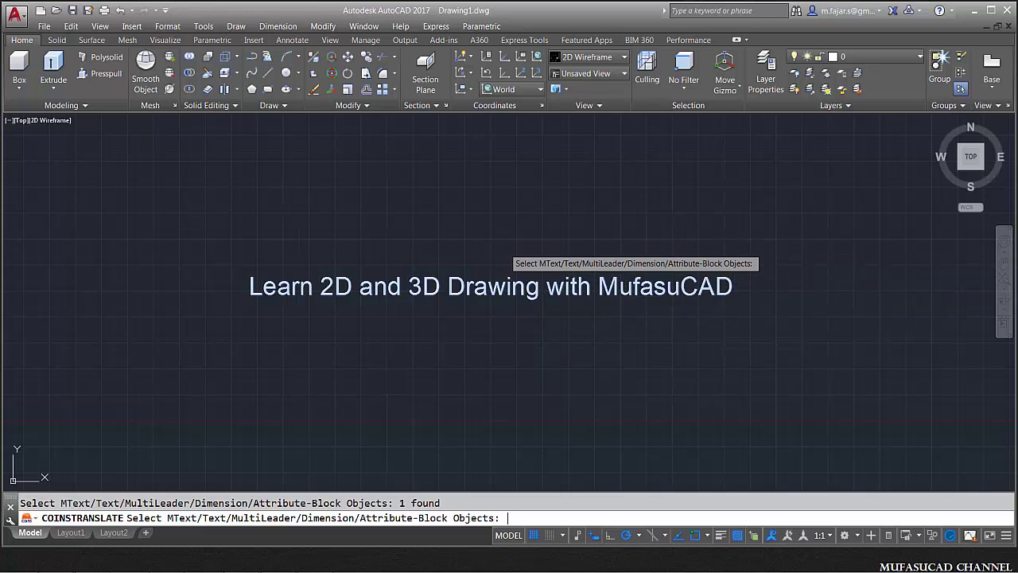
{"action": "key", "text": "Return"}
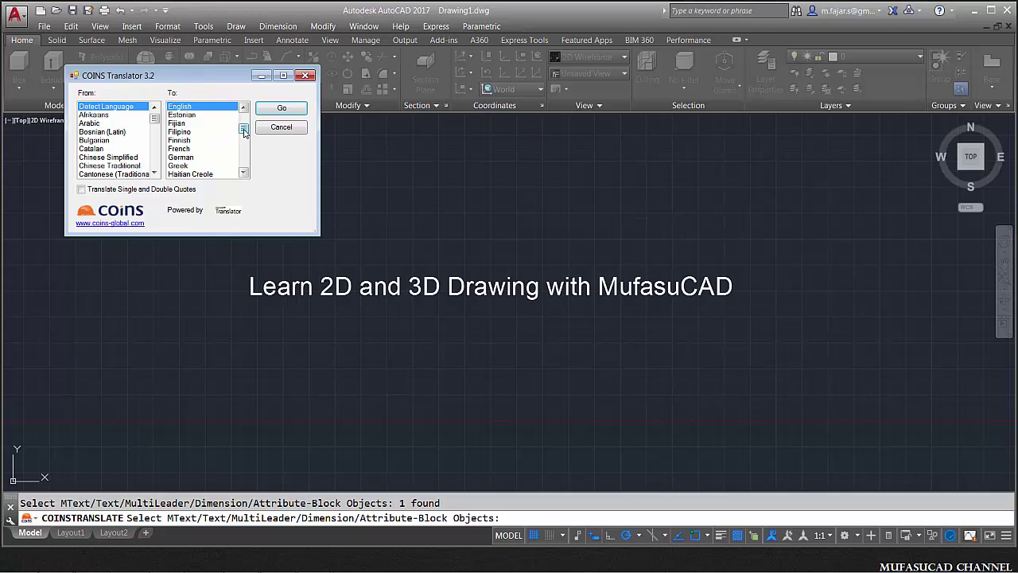
{"action": "left_click_drag", "start_coordinate": [244, 133], "coordinate": [244, 144]}
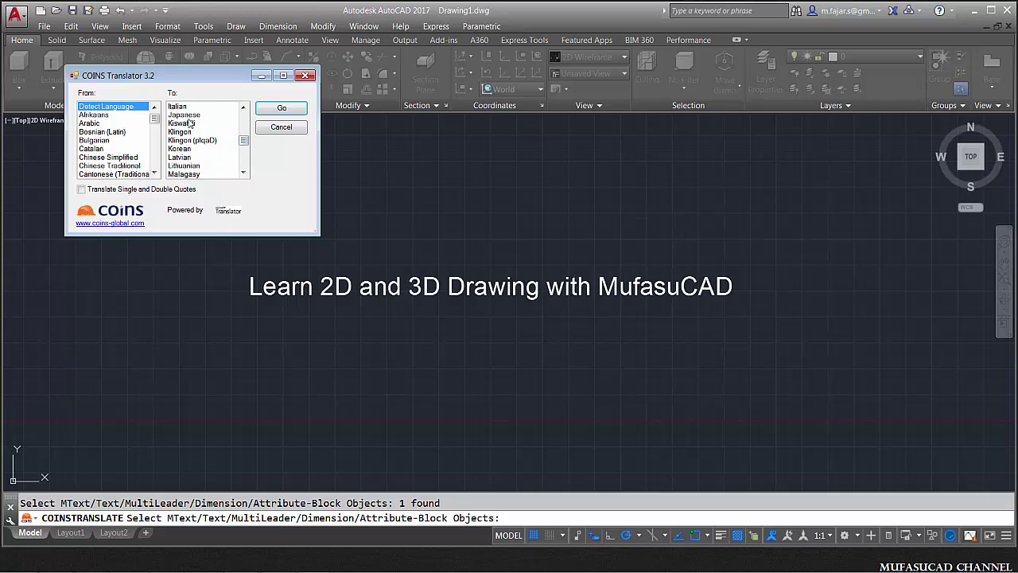
{"action": "left_click", "coordinate": [196, 116]}
{"action": "left_click", "coordinate": [280, 109]}
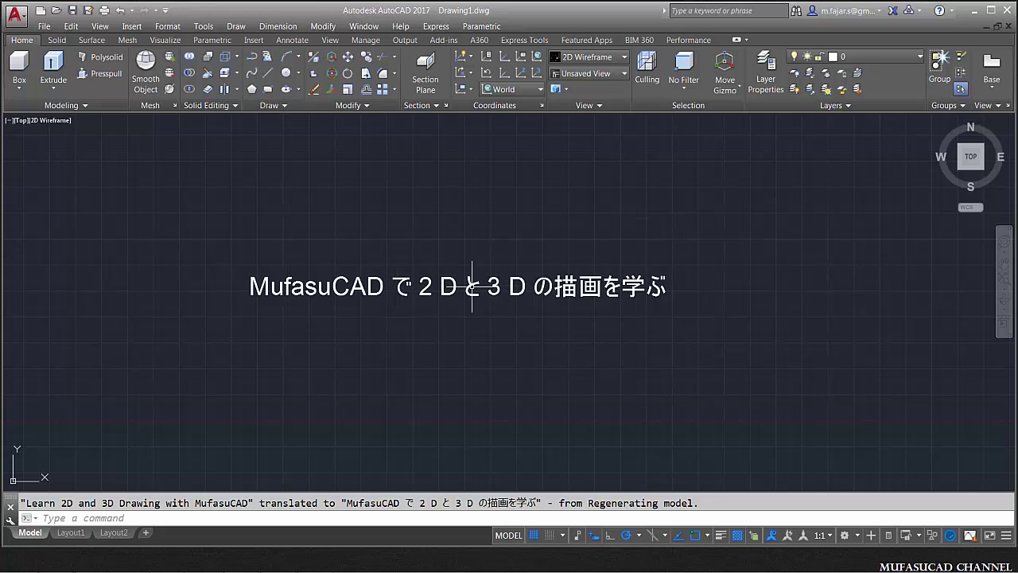
Repeat COINSTRANSLATE on the Japanese text with Portuguese as the target language
{"action": "key", "text": "Return"}
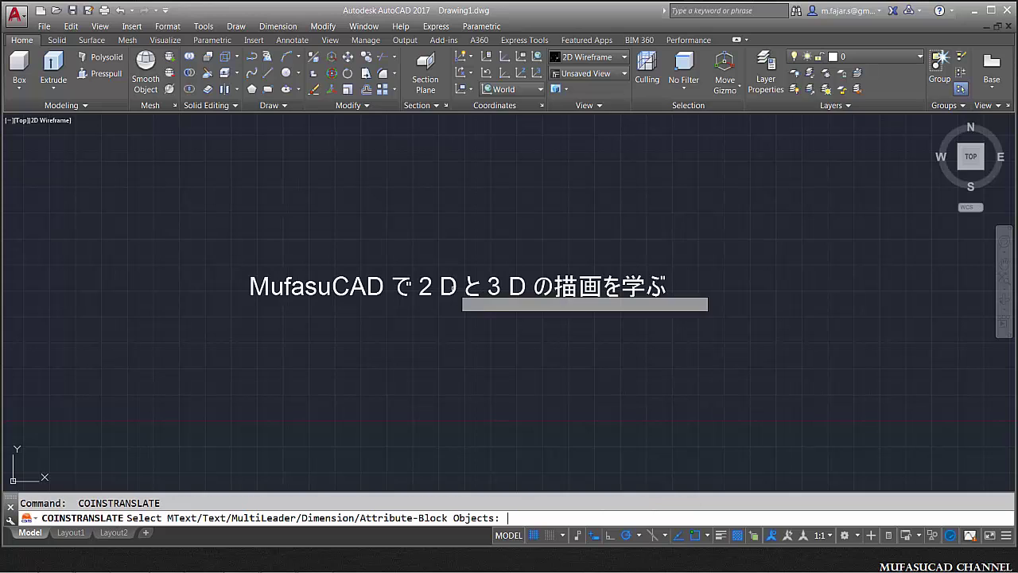
{"action": "left_click", "coordinate": [455, 288]}
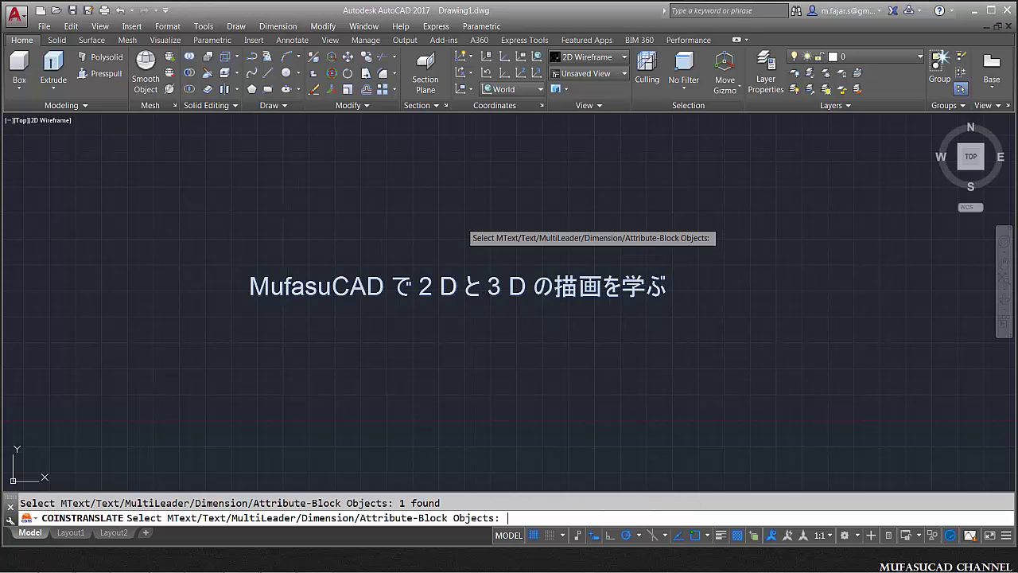
{"action": "key", "text": "Return"}
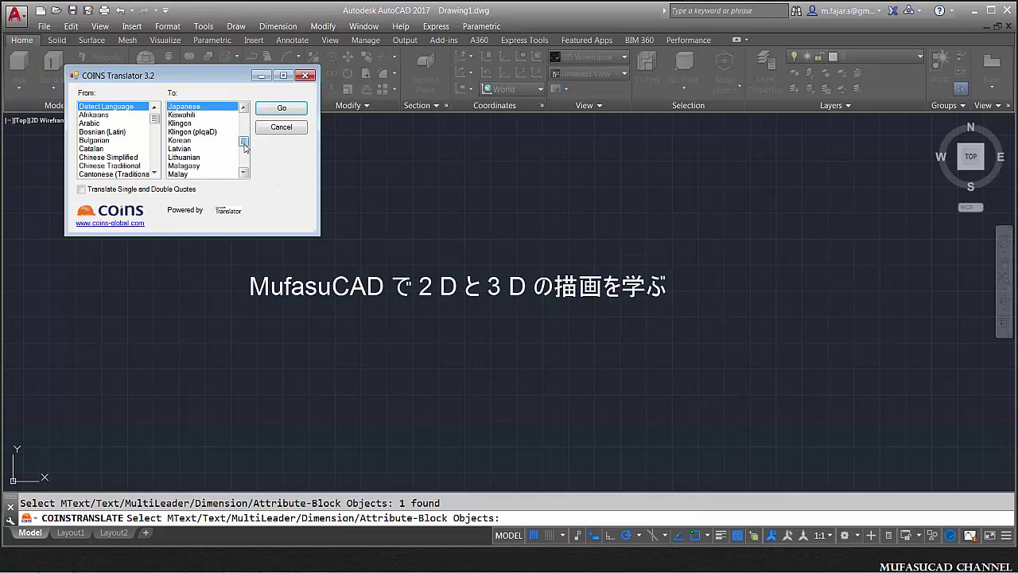
{"action": "left_click_drag", "start_coordinate": [244, 146], "coordinate": [247, 155]}
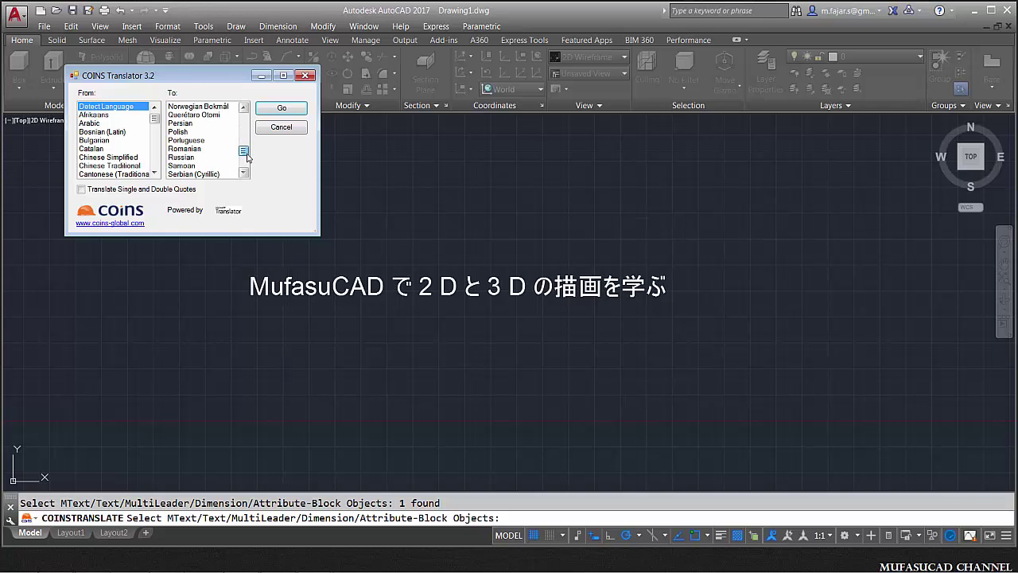
{"action": "left_click", "coordinate": [201, 140]}
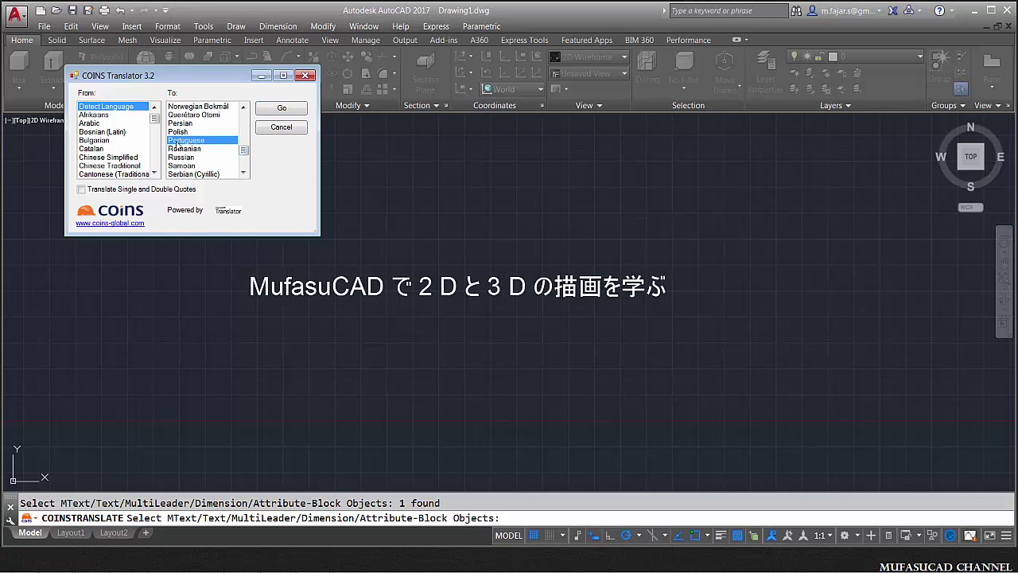
{"action": "left_click", "coordinate": [291, 112]}
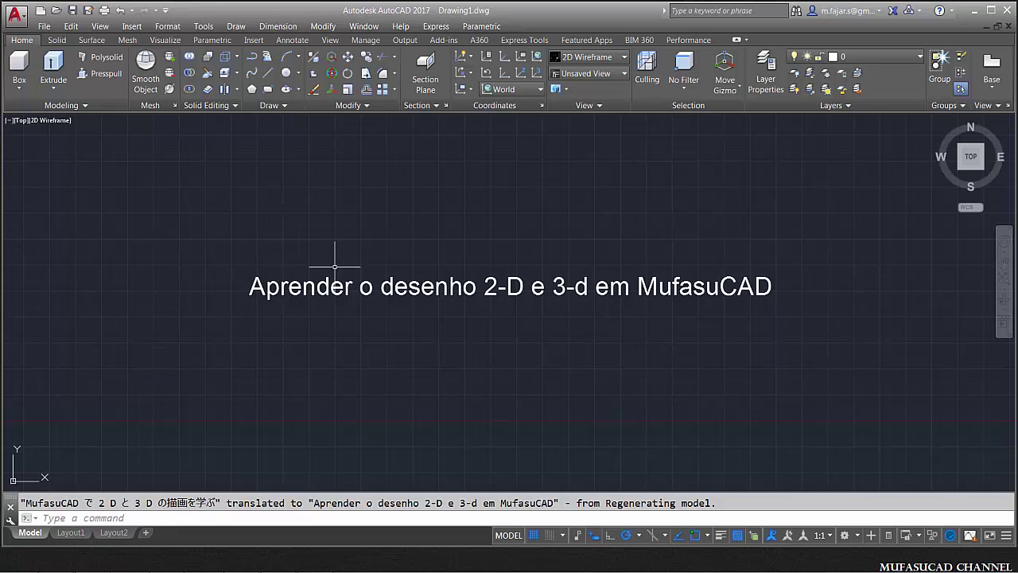